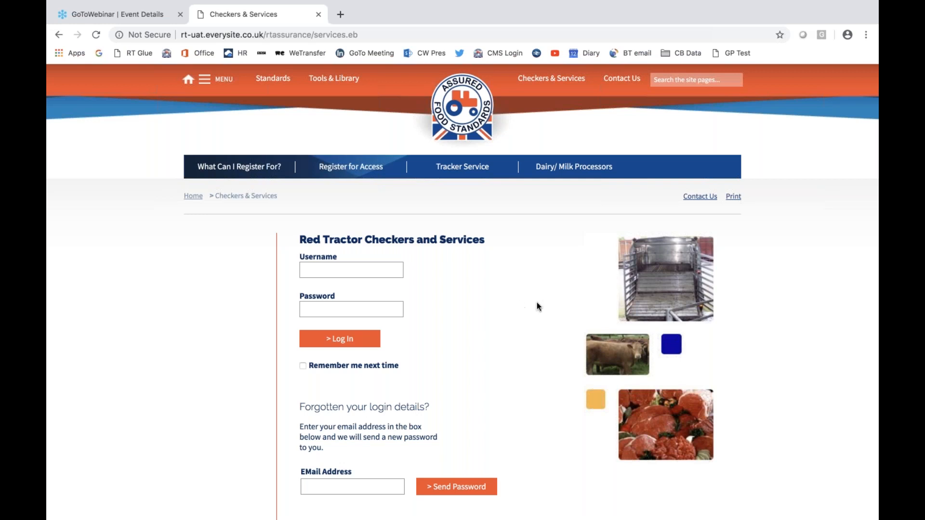
- Log in to Red Tractor Checkers and Services with the account username and password
click(366, 269)
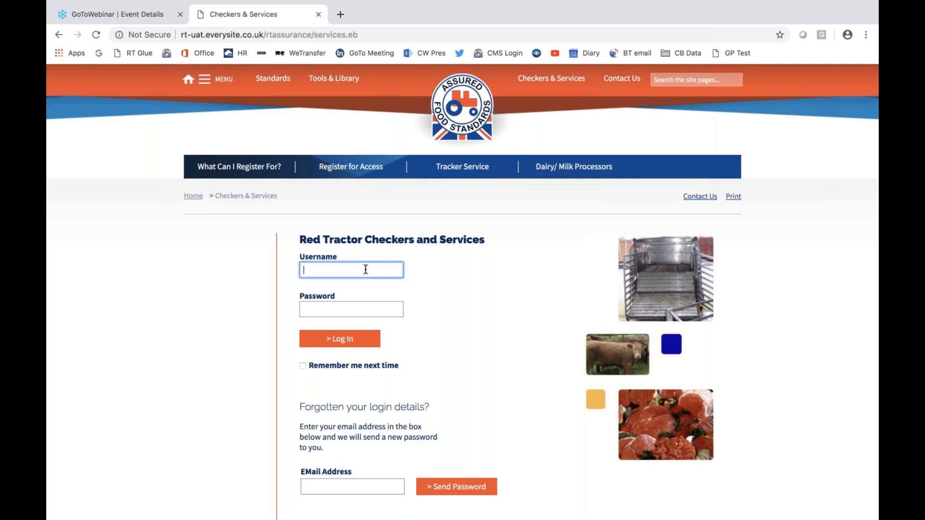
text(rtcc22)
key(BackSpace)
click(363, 310)
text(••••••••••)
key(Return)
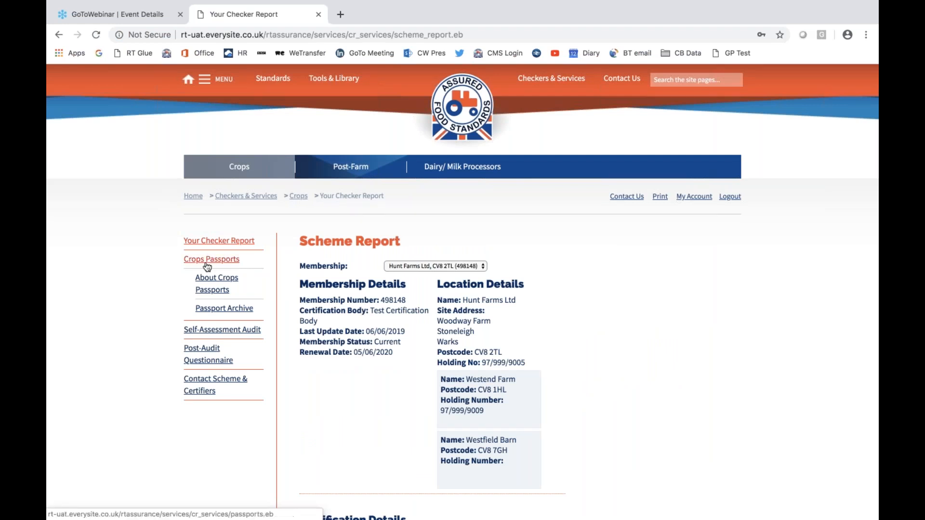
- Open the Crops Passports page and select the Hunt Farms Ltd membership for the new passport
click(211, 265)
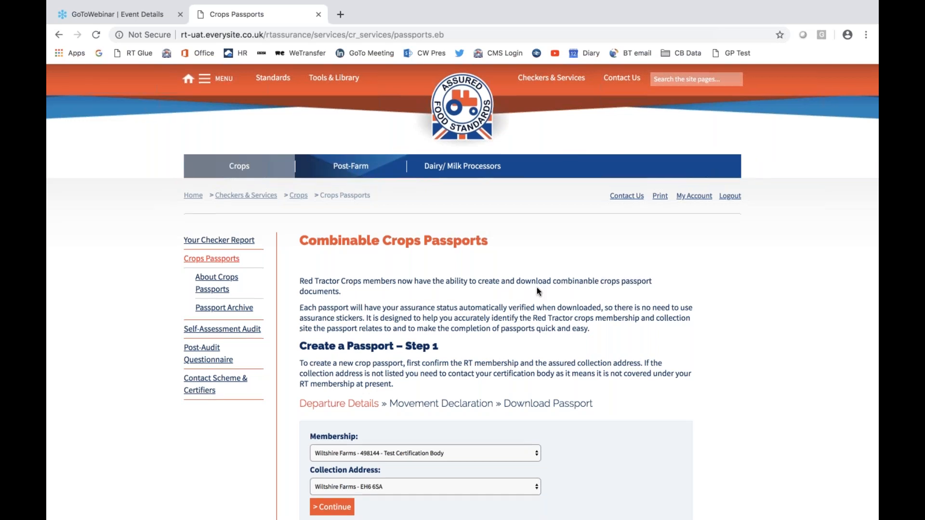
scroll(538, 292, down, 1)
scroll(537, 290, down, 2)
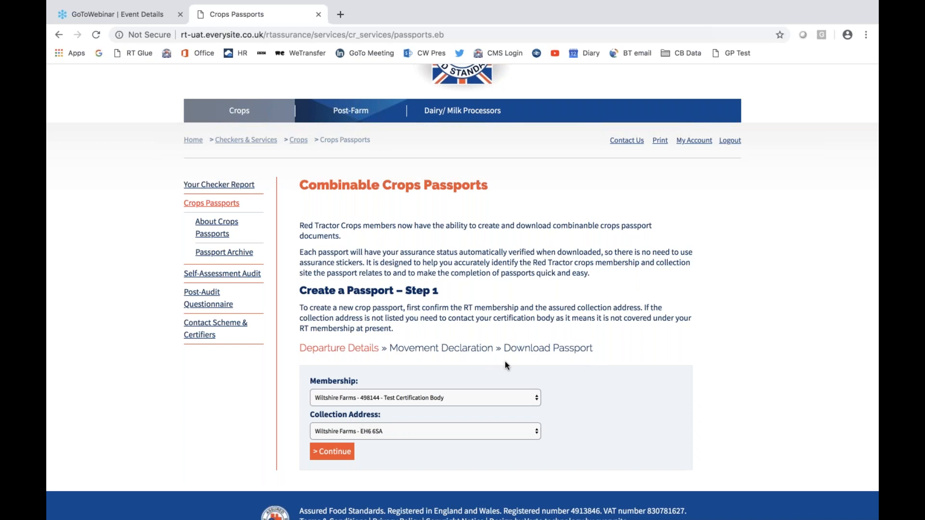
click(537, 403)
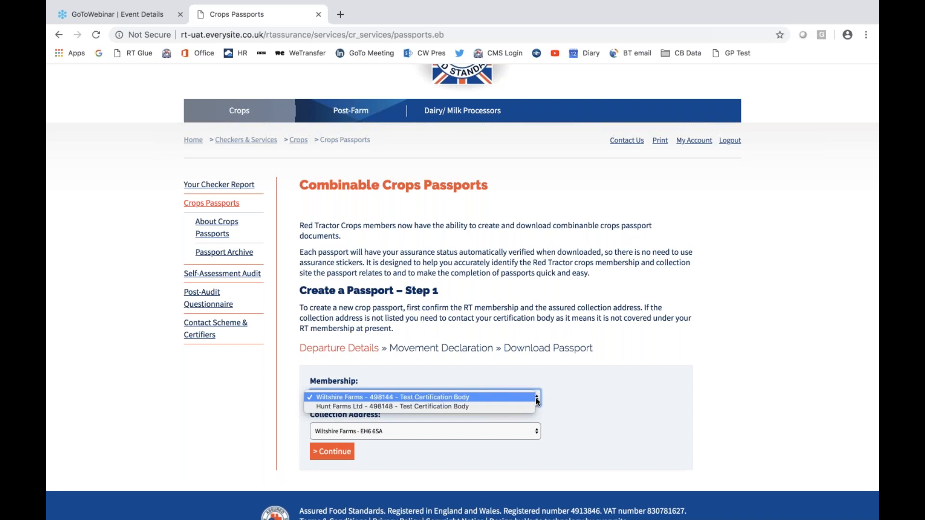
click(465, 406)
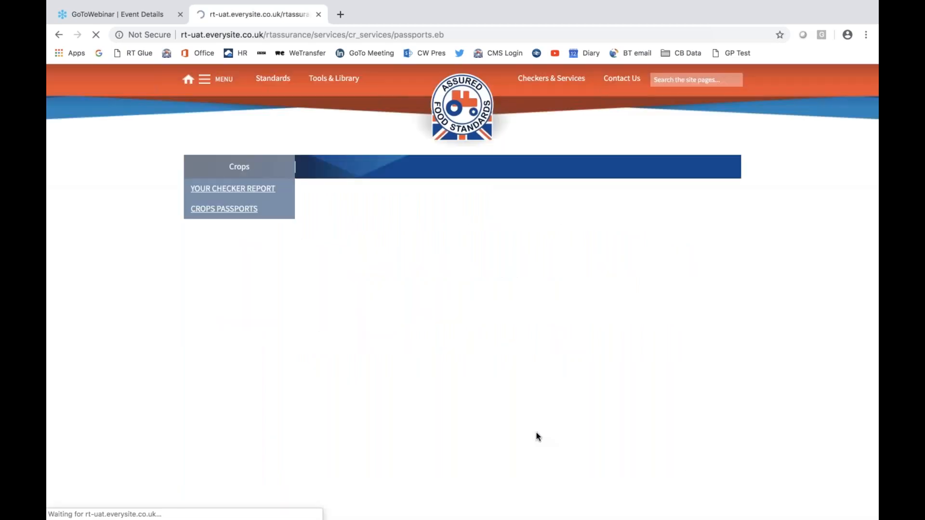
- Choose Hunt Farms Ltd as the collection address and continue to the movement declaration
scroll(536, 437, down, 3)
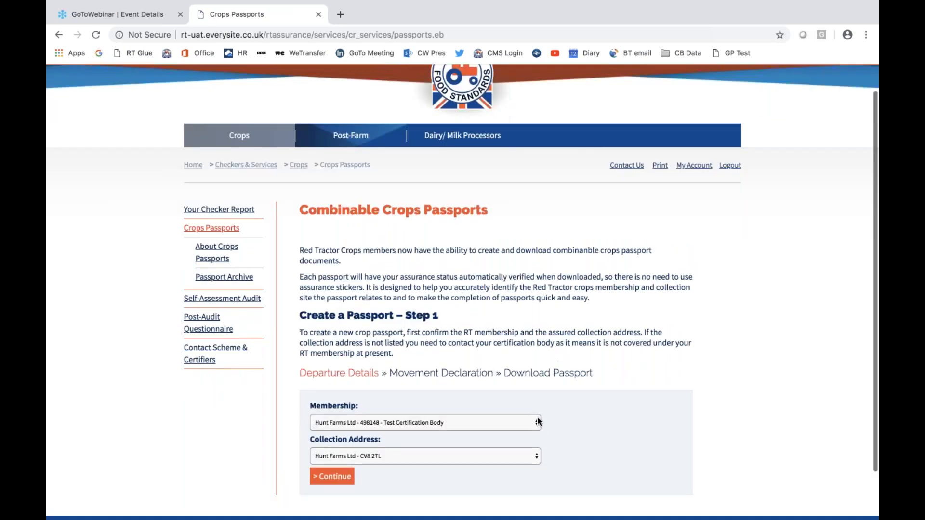
click(535, 400)
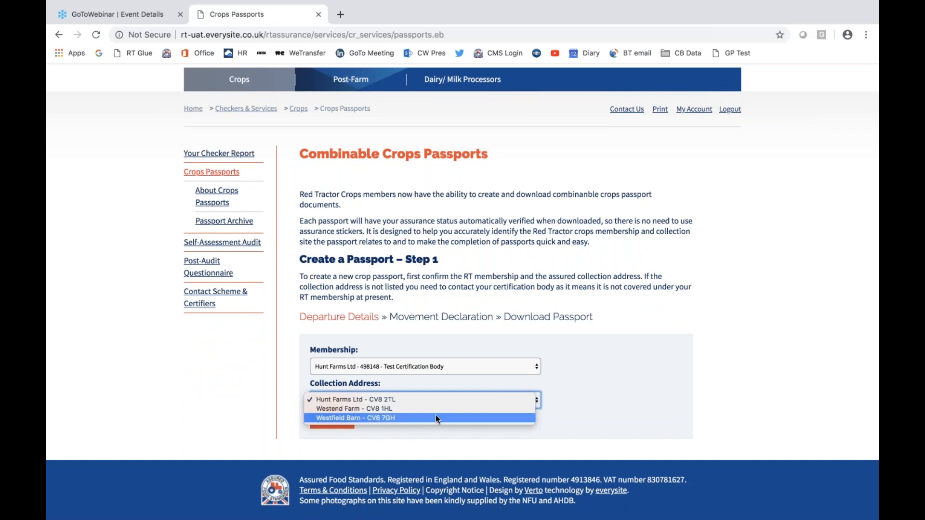
click(403, 400)
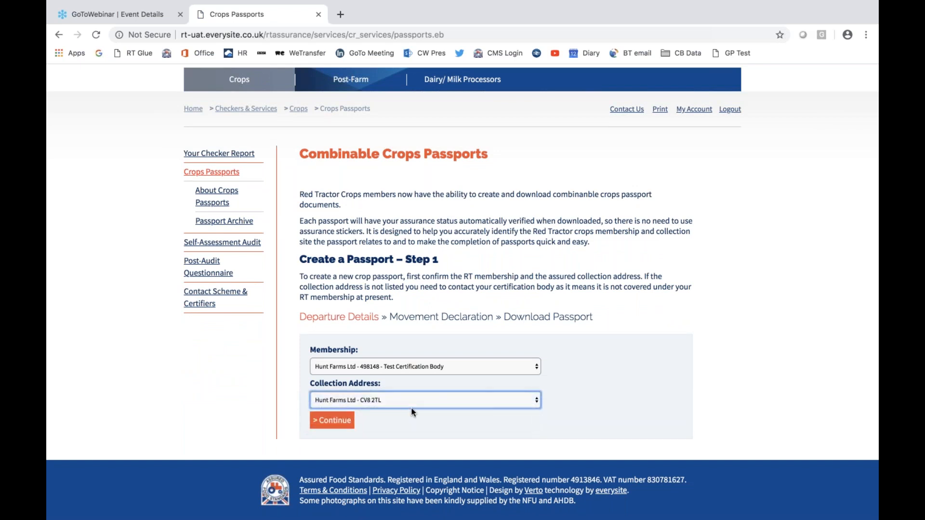
click(345, 421)
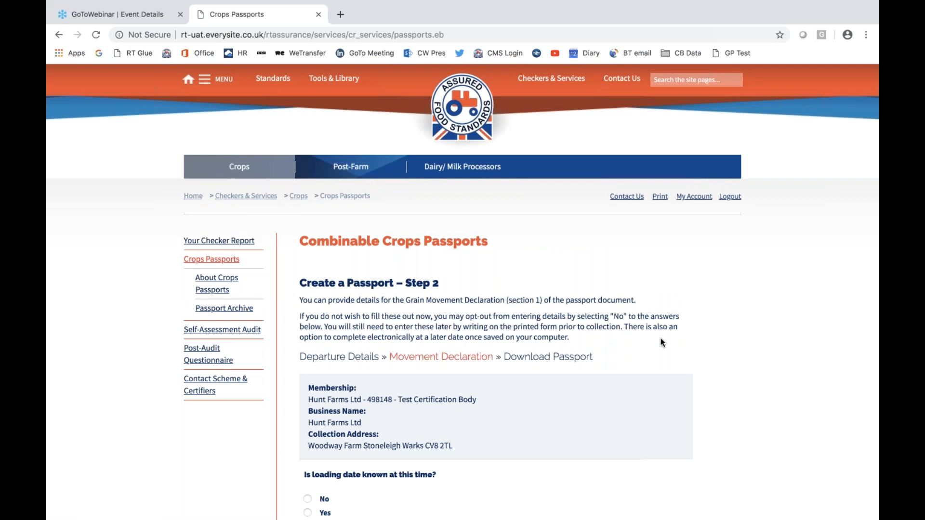
- Answer No to both the loading date and the load information questions in the movement declaration
scroll(662, 342, down, 1)
scroll(662, 342, down, 5)
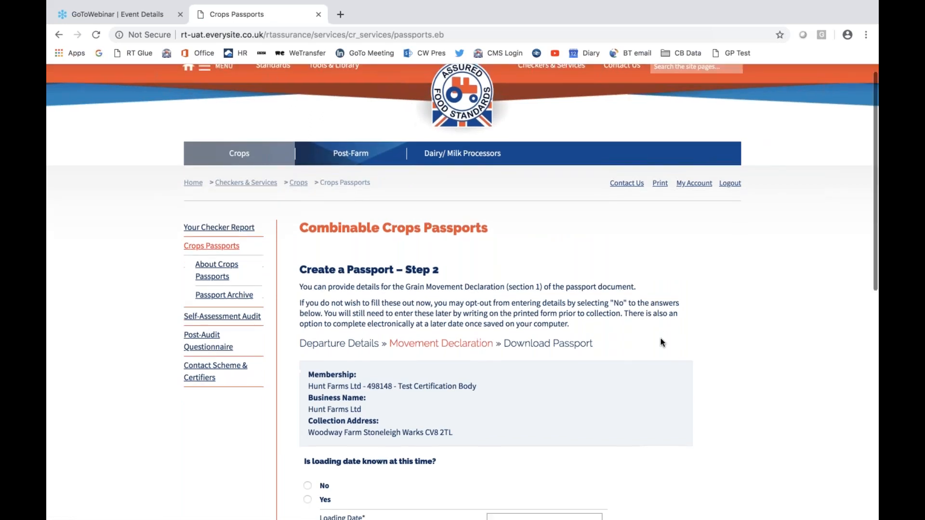
scroll(661, 342, down, 1)
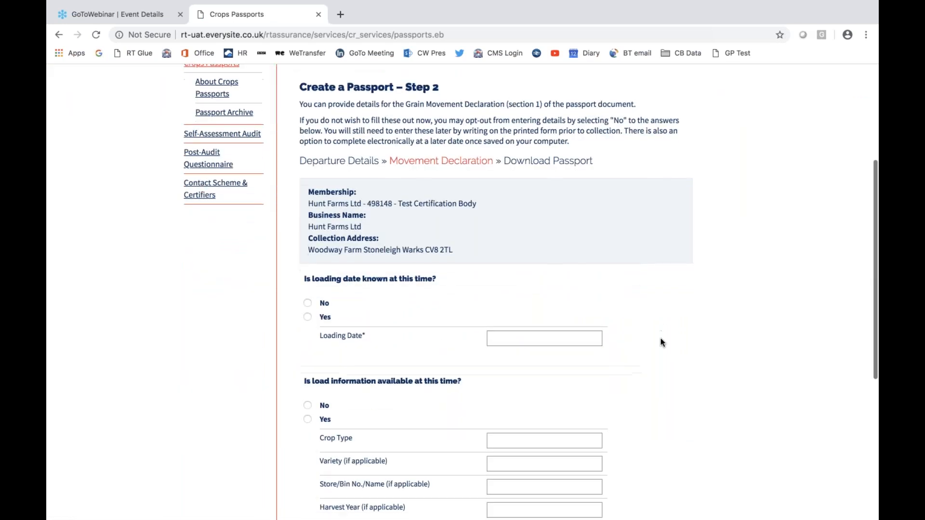
scroll(661, 342, down, 6)
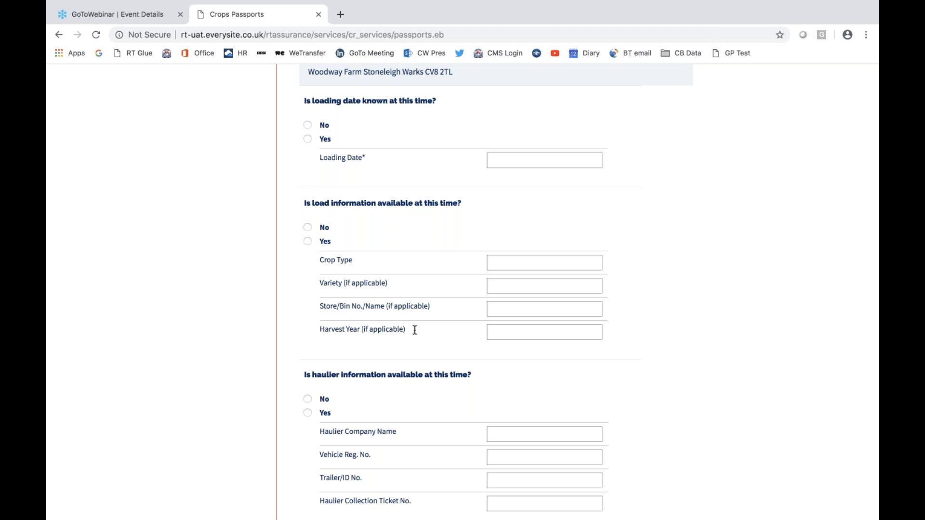
scroll(448, 335, down, 3)
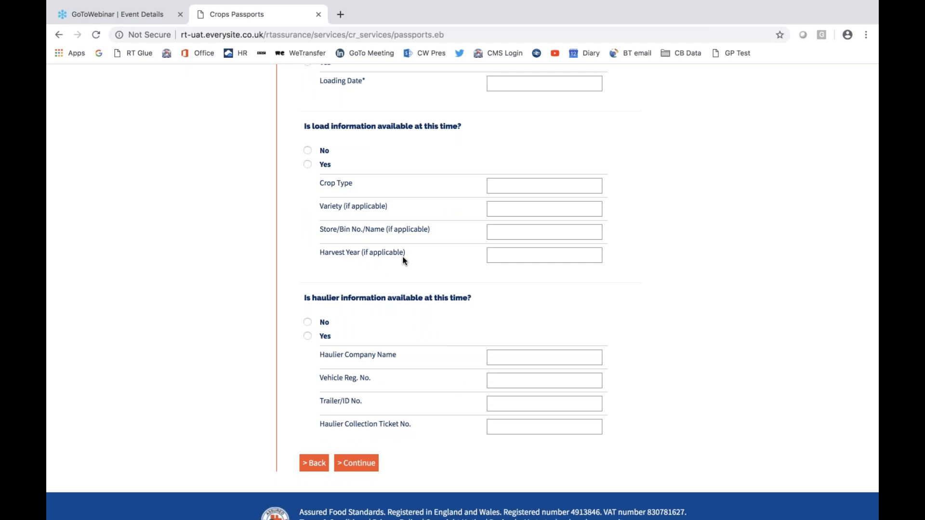
scroll(404, 260, up, 5)
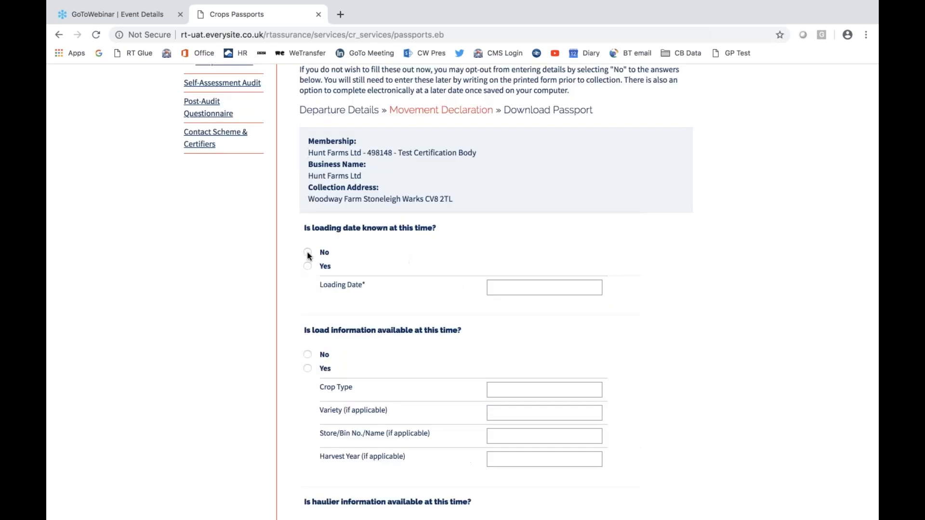
click(307, 252)
click(308, 376)
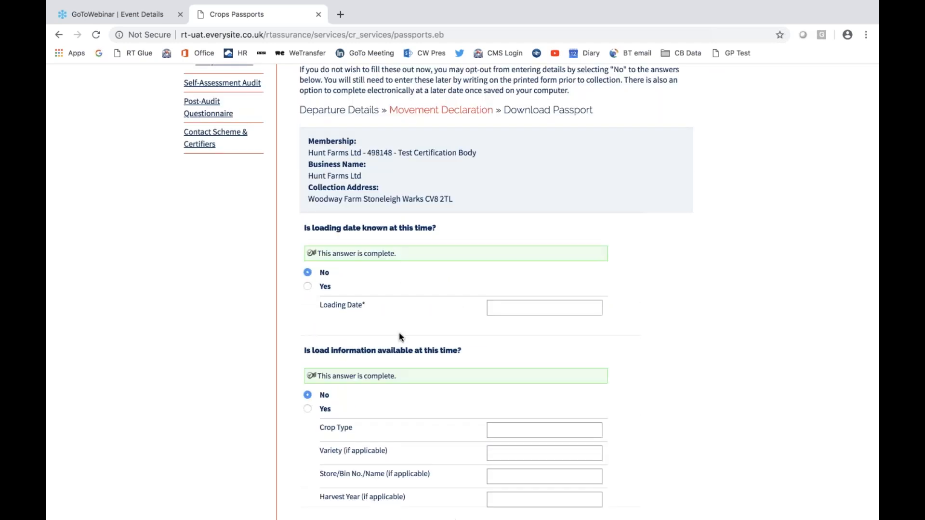
- Answer No to the haulier information question and continue to the passport download stage
scroll(399, 333, down, 5)
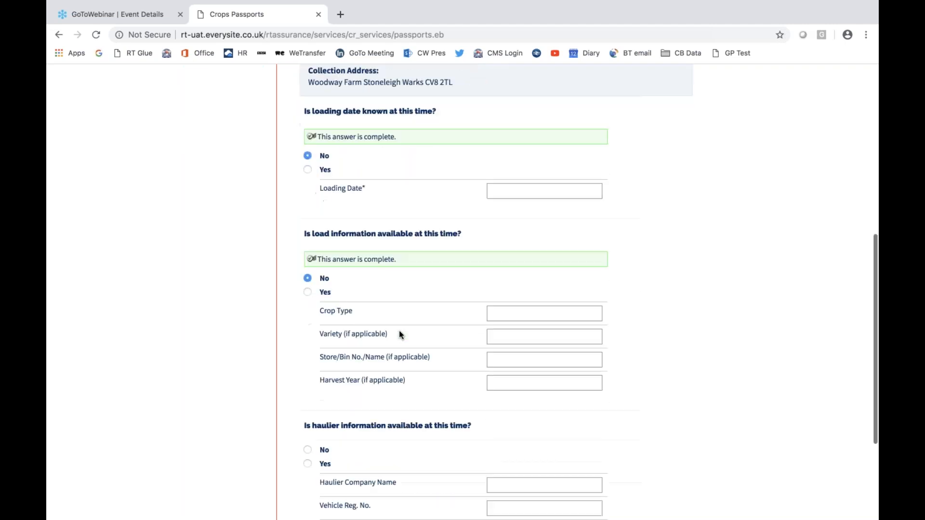
scroll(399, 330, down, 1)
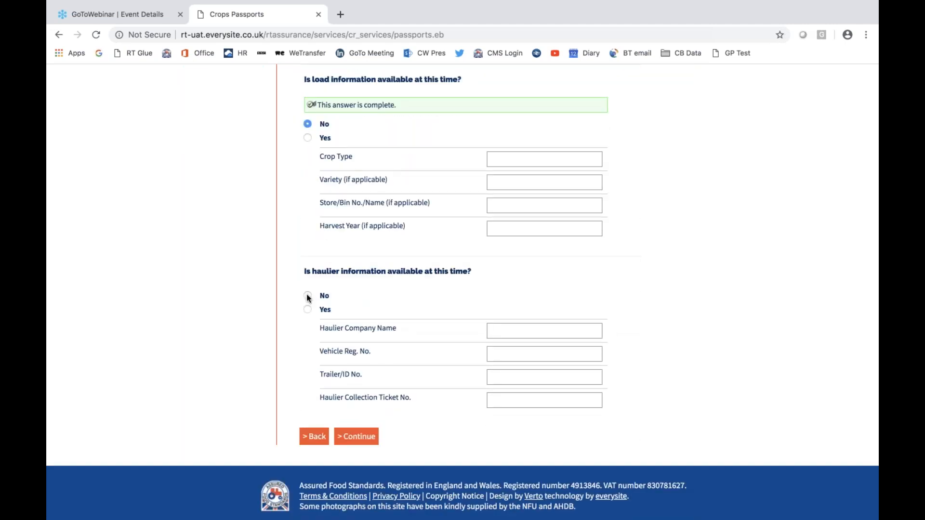
click(308, 296)
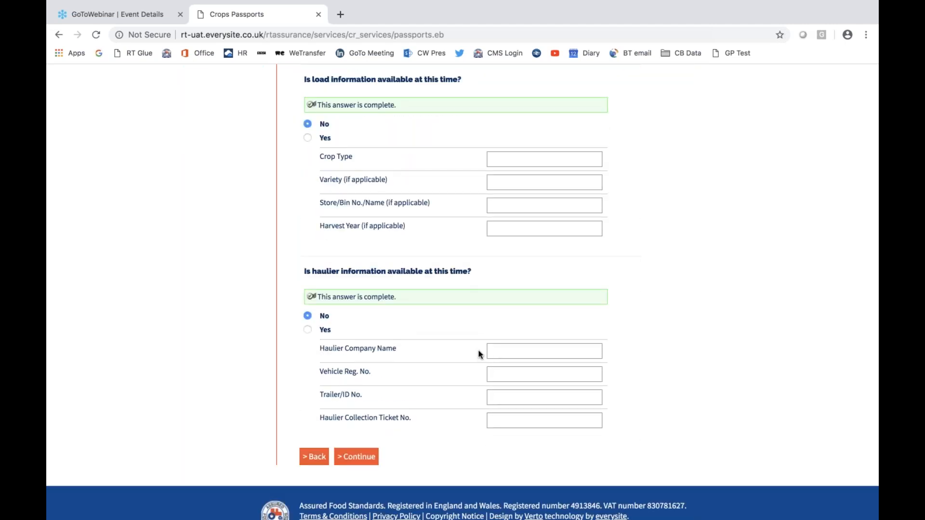
scroll(478, 350, down, 1)
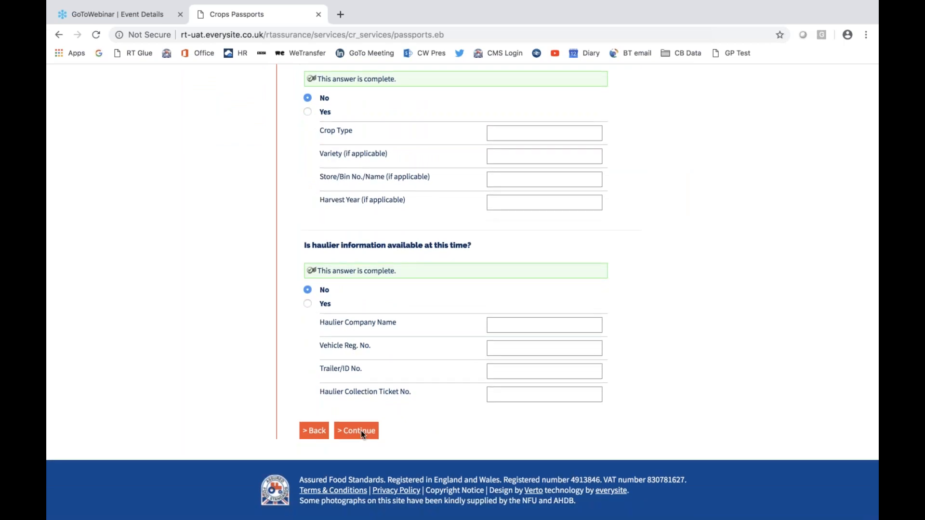
click(361, 430)
- Download the created combinable crops passport as a PDF and open the downloaded file
scroll(601, 329, down, 3)
scroll(601, 325, down, 2)
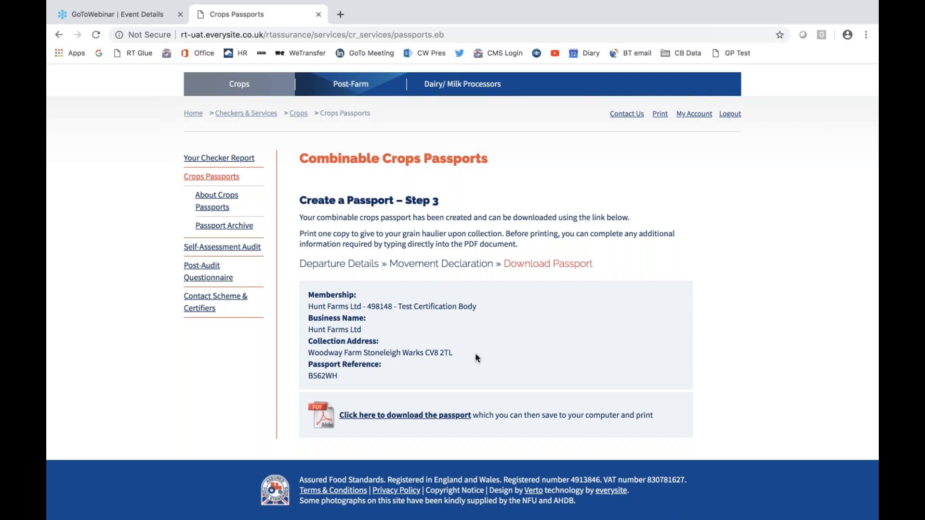
scroll(475, 355, down, 1)
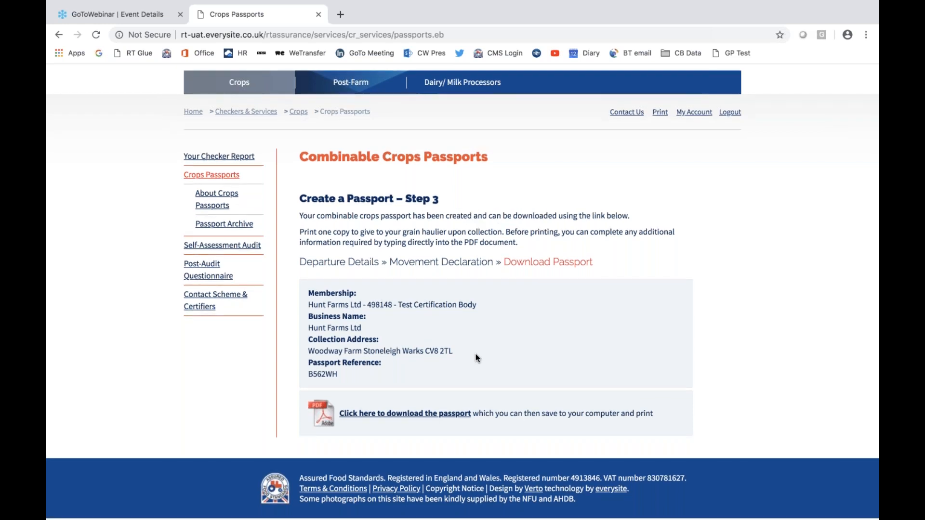
scroll(476, 358, down, 1)
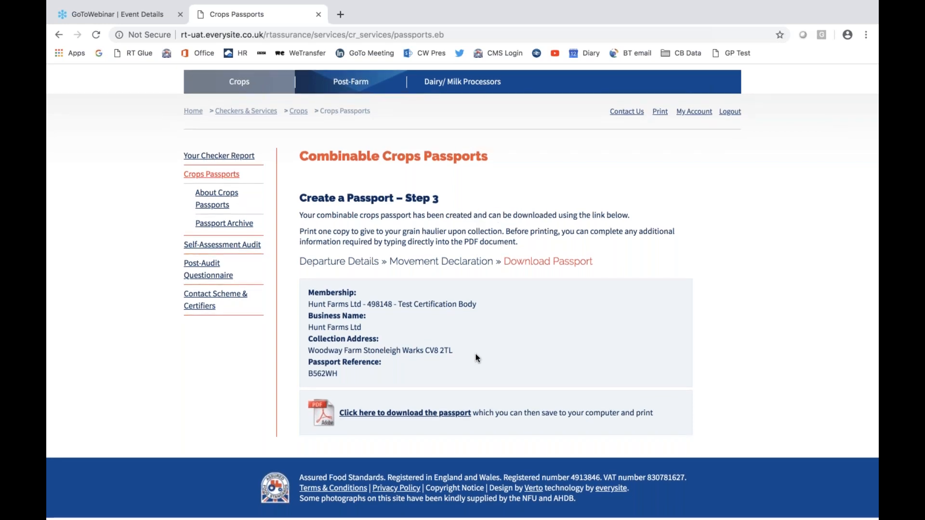
scroll(476, 357, up, 1)
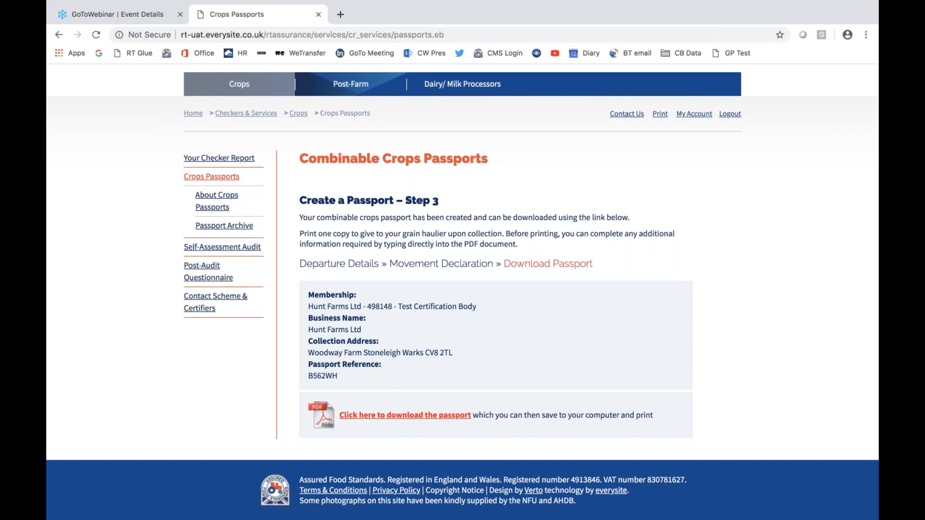
click(380, 417)
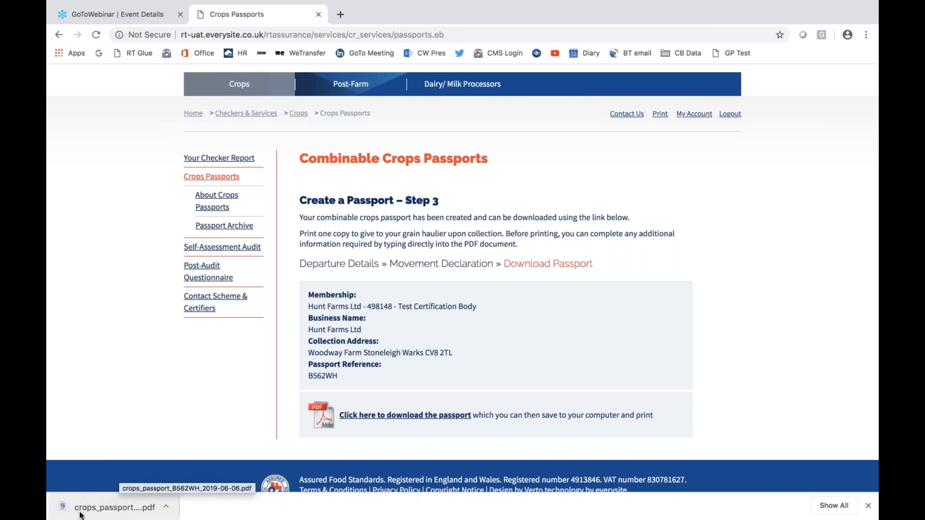
drag(117, 509, 143, 519)
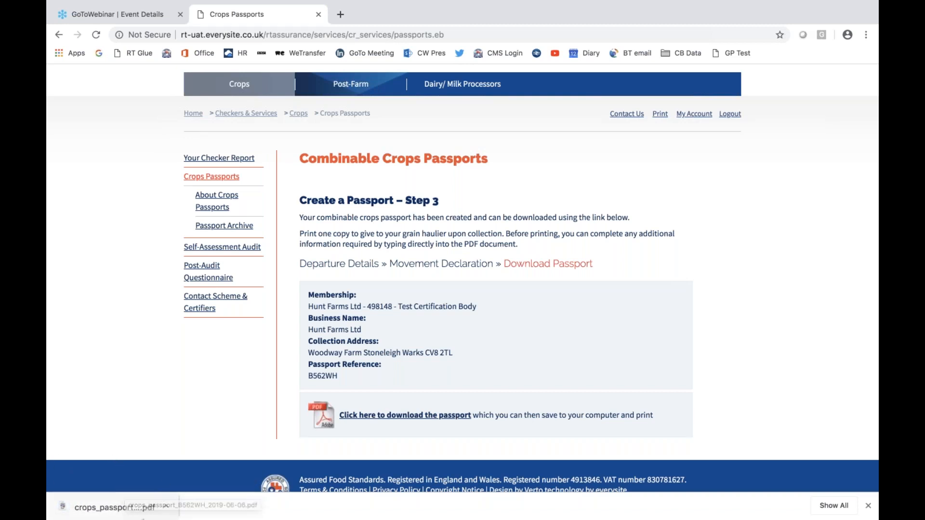
click(106, 512)
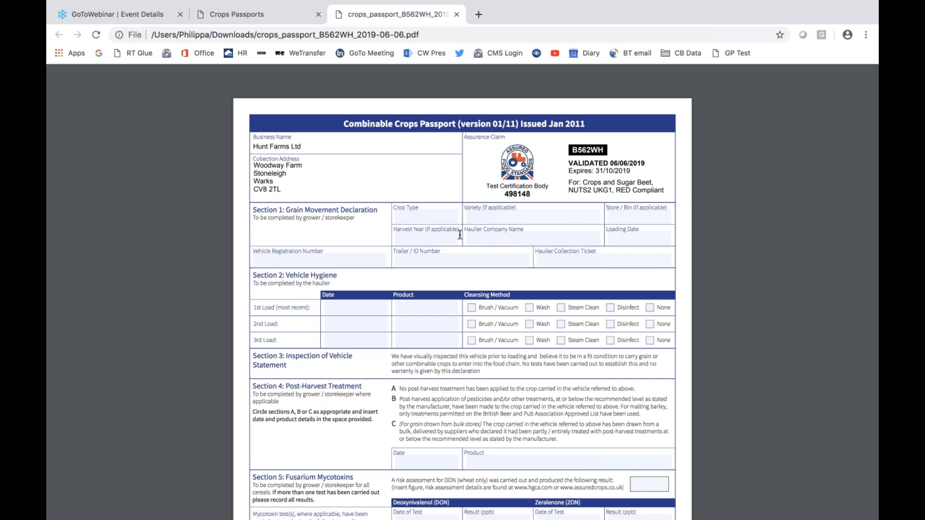
- Examine all sections of the passport PDF, from the grain movement declaration down to the receipt details
scroll(460, 235, down, 1)
scroll(460, 235, down, 2)
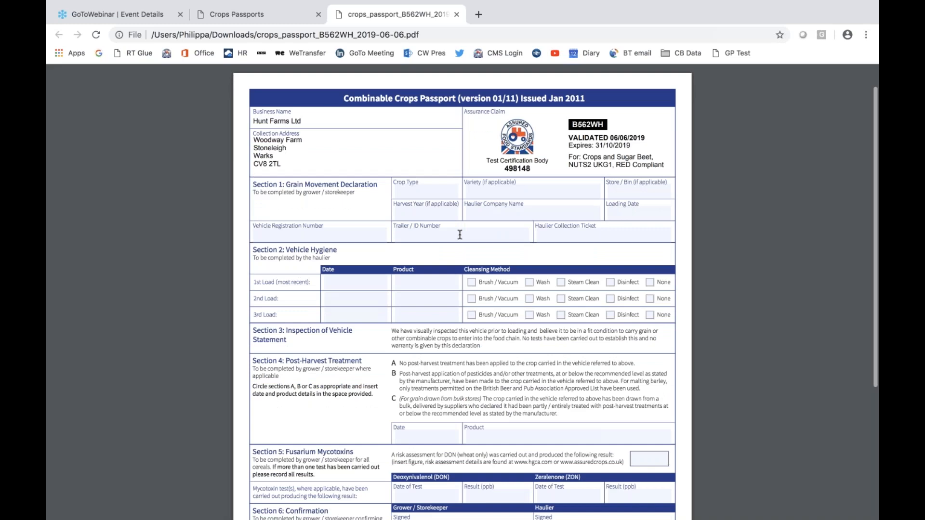
scroll(459, 234, down, 3)
scroll(460, 235, down, 5)
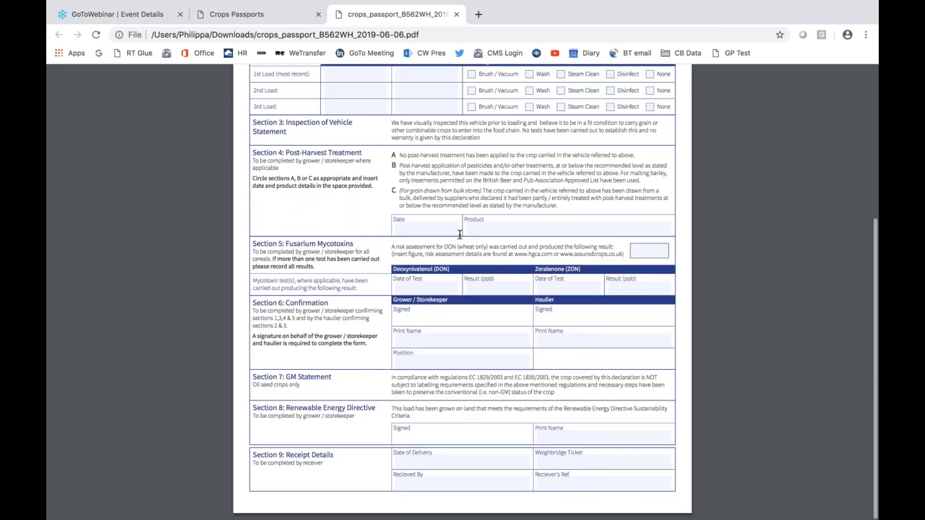
scroll(459, 235, up, 4)
scroll(459, 238, up, 5)
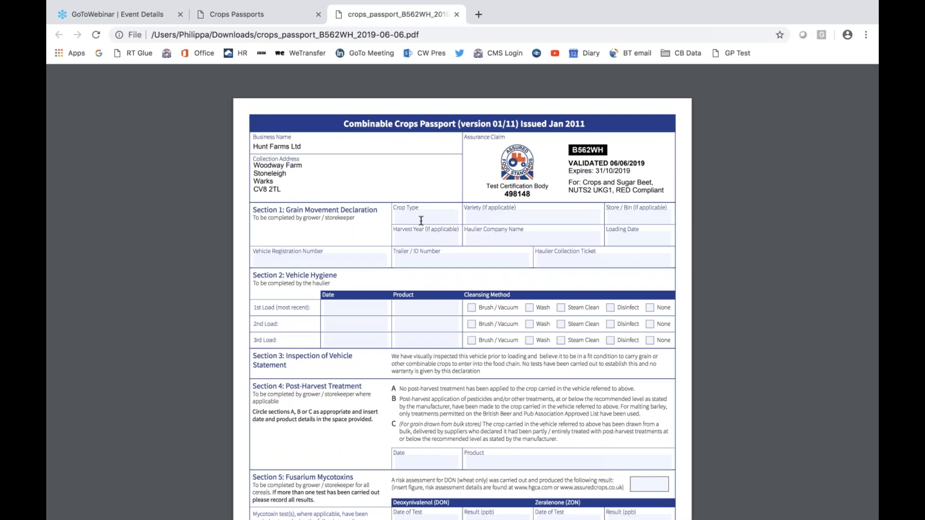
scroll(421, 221, down, 1)
scroll(421, 221, down, 2)
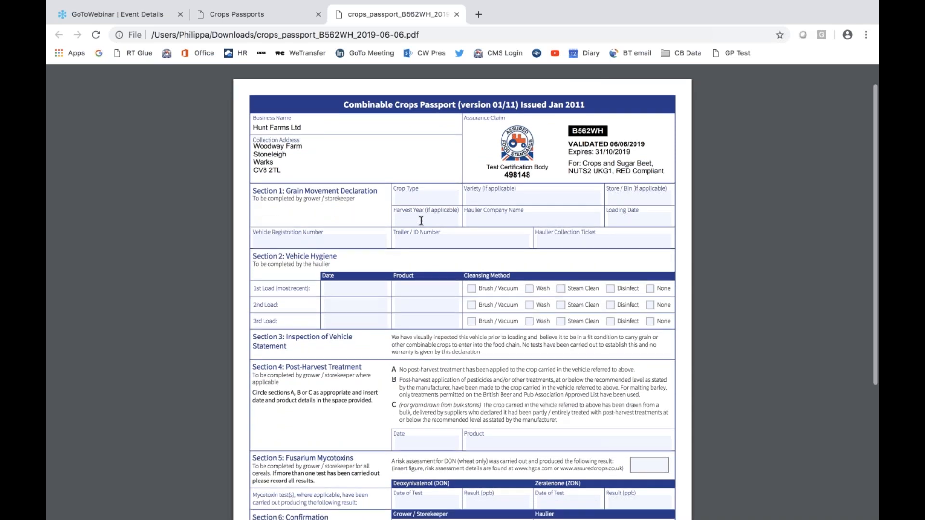
scroll(421, 221, down, 3)
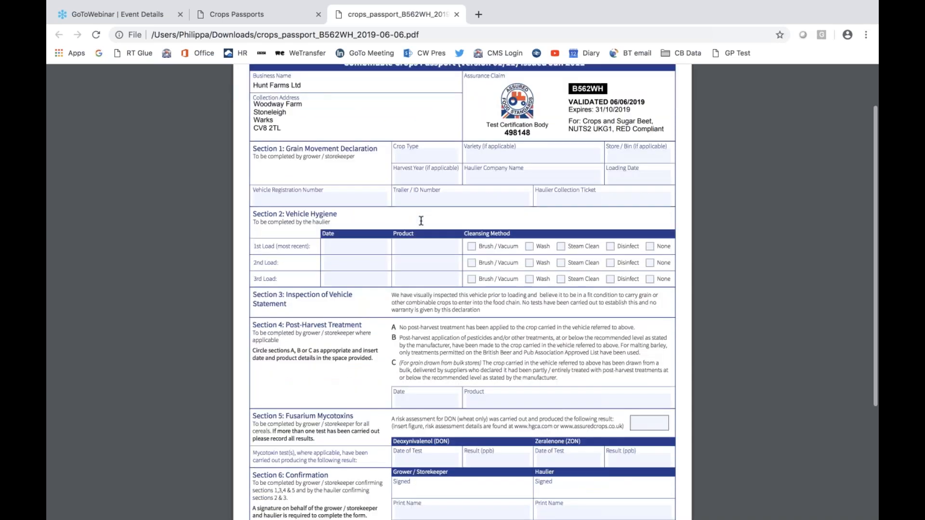
scroll(421, 221, down, 8)
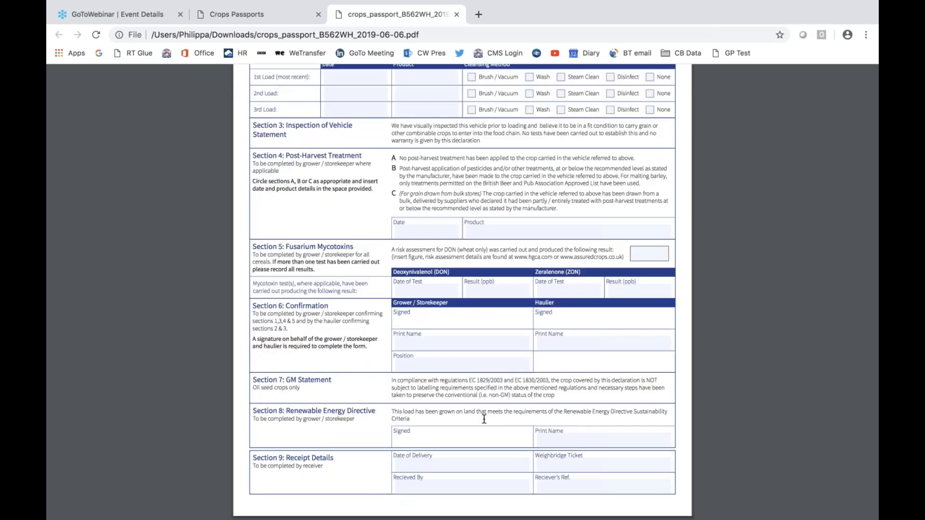
scroll(484, 419, up, 1)
scroll(484, 420, up, 2)
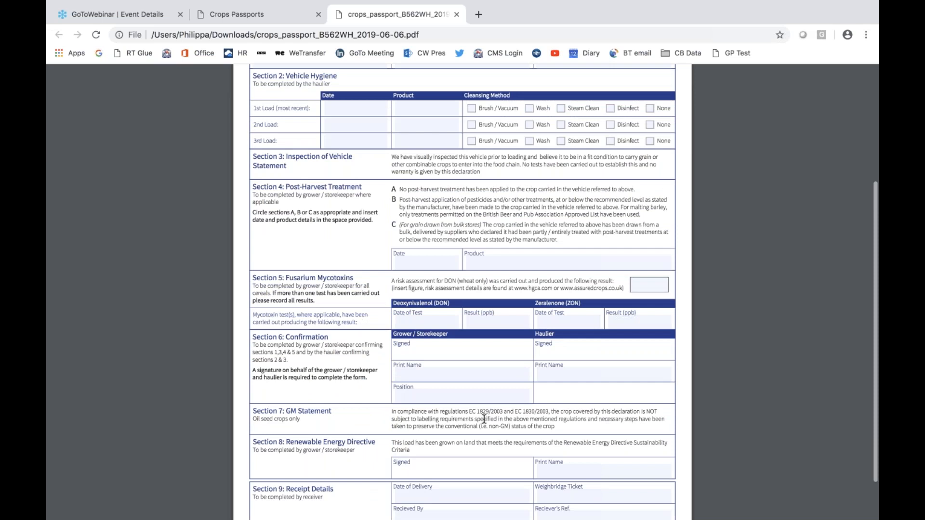
scroll(484, 419, up, 8)
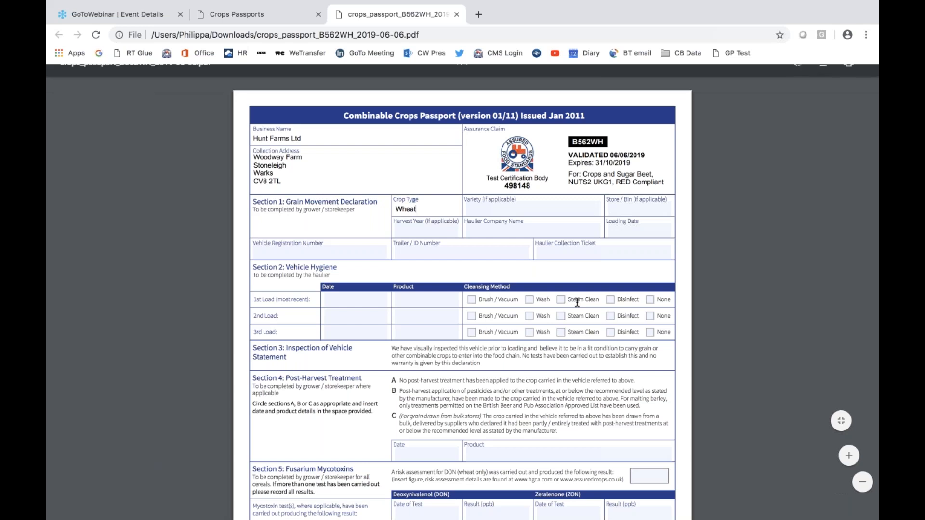
- Clear the crop type entry in section 1 of the passport PDF
key(BackSpace)
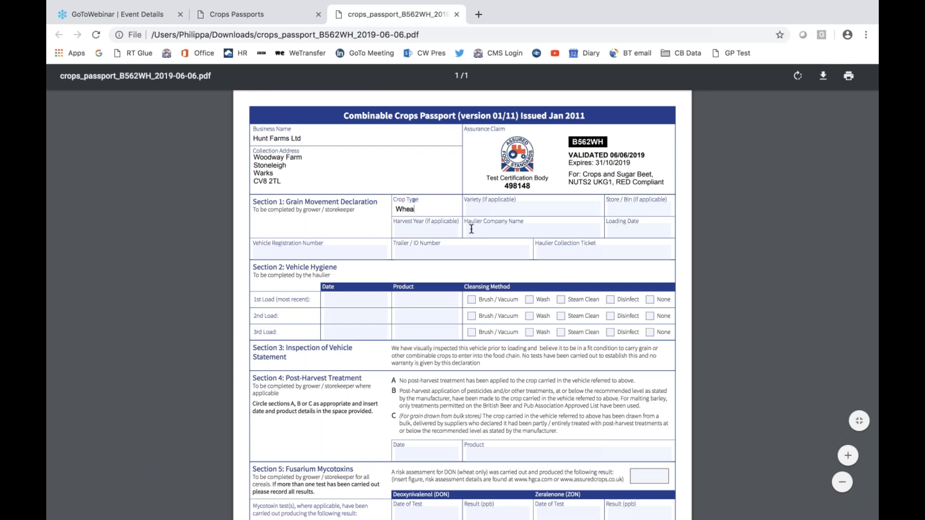
key(BackSpace)
key(BackSpace)
key(BackSpace)
key(BackSpace)
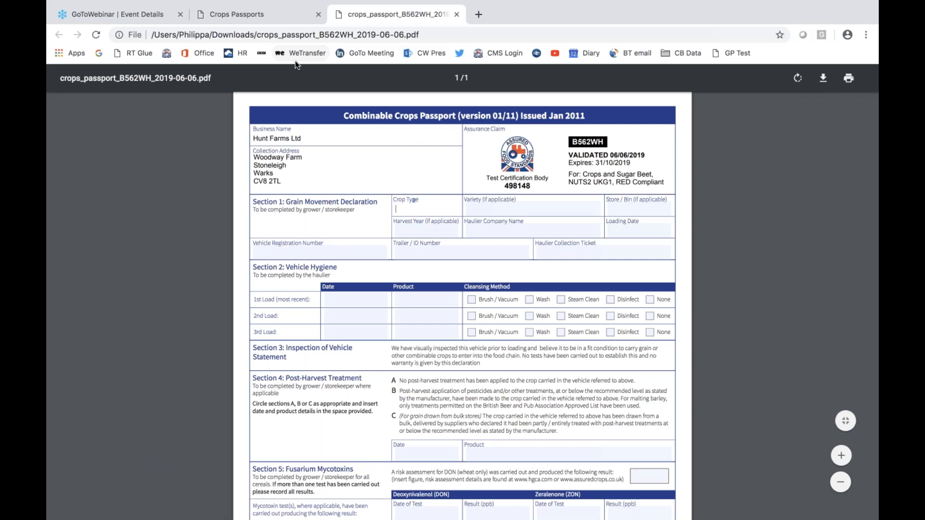
- Return to the website, start a new crops passport for the Hunt Farms Ltd membership and continue to the movement declaration
click(265, 15)
click(211, 176)
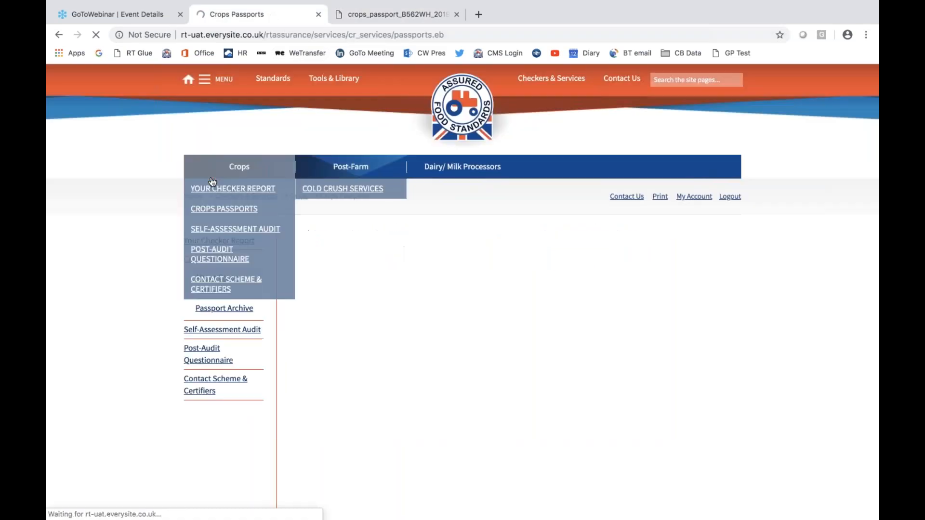
scroll(474, 306, down, 1)
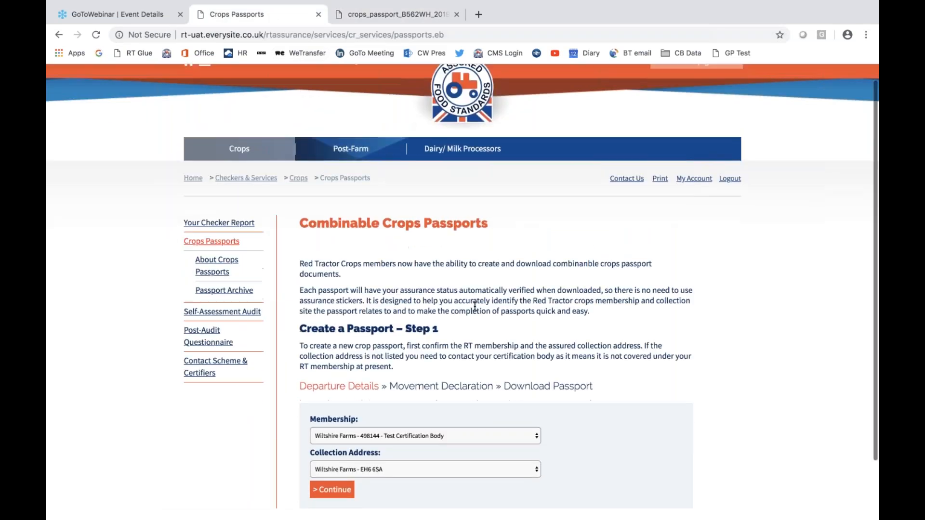
scroll(474, 306, down, 2)
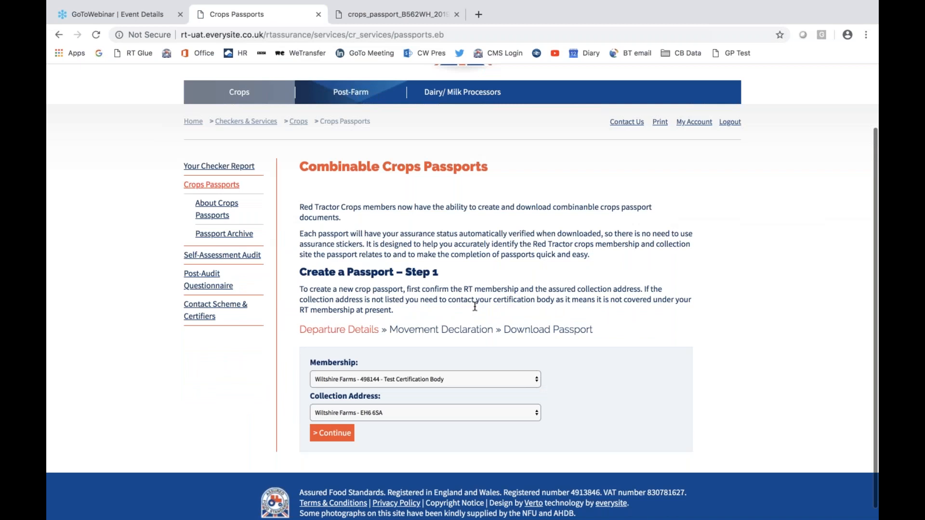
scroll(475, 307, down, 1)
click(537, 368)
click(543, 352)
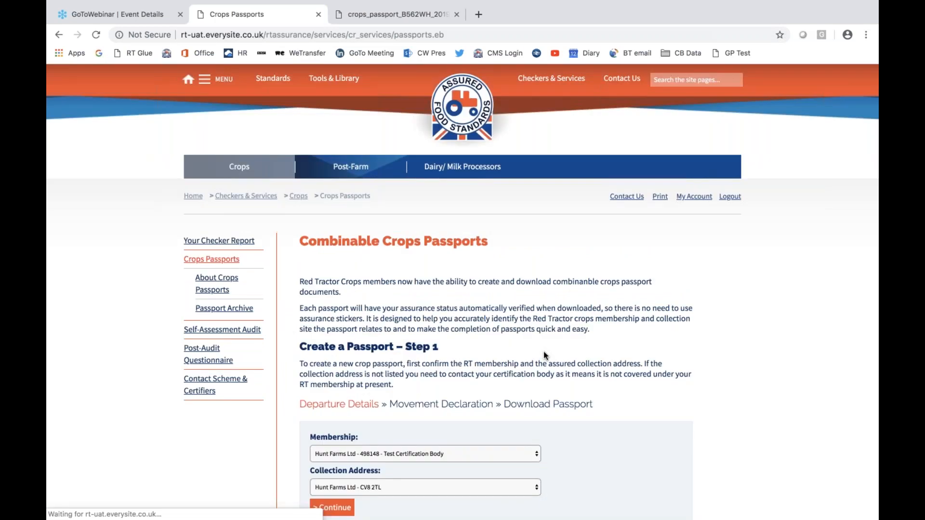
scroll(544, 355, down, 3)
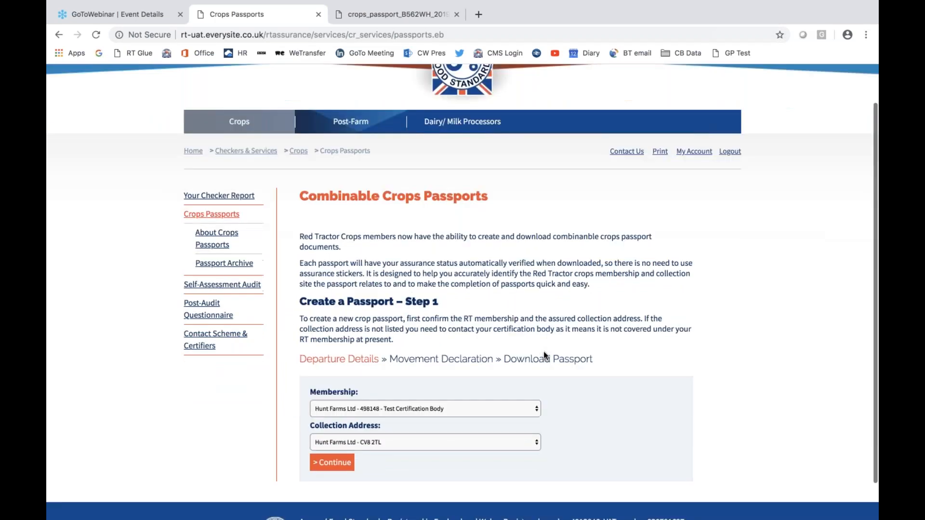
click(344, 422)
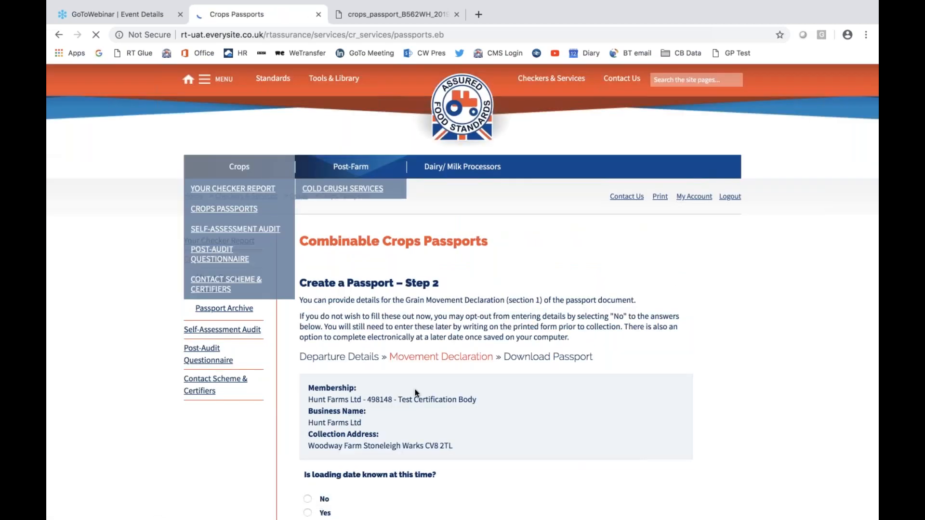
- Set the loading date to 08/06/2019 and enter the load information: crop type Wheat, variety Crusoe, Store 1, harvest year 2018
scroll(404, 440, down, 1)
scroll(403, 444, down, 1)
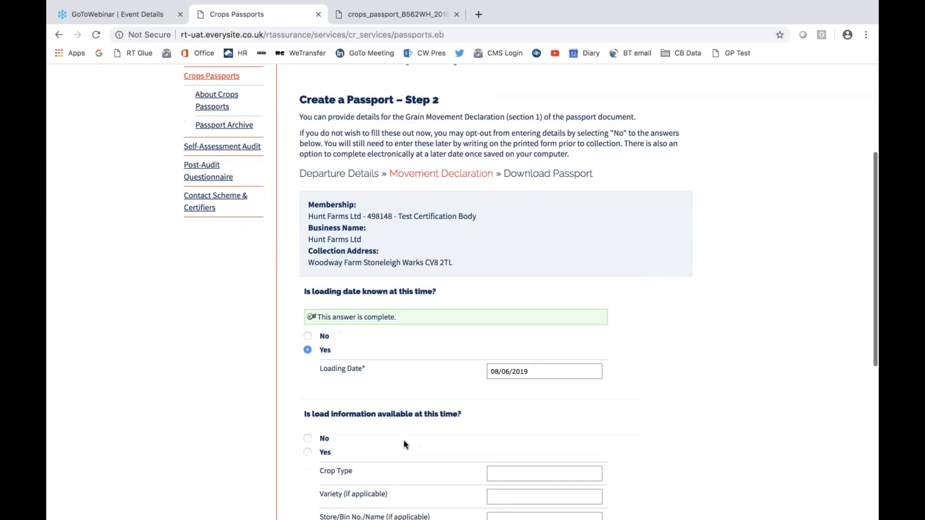
scroll(404, 440, down, 3)
click(506, 394)
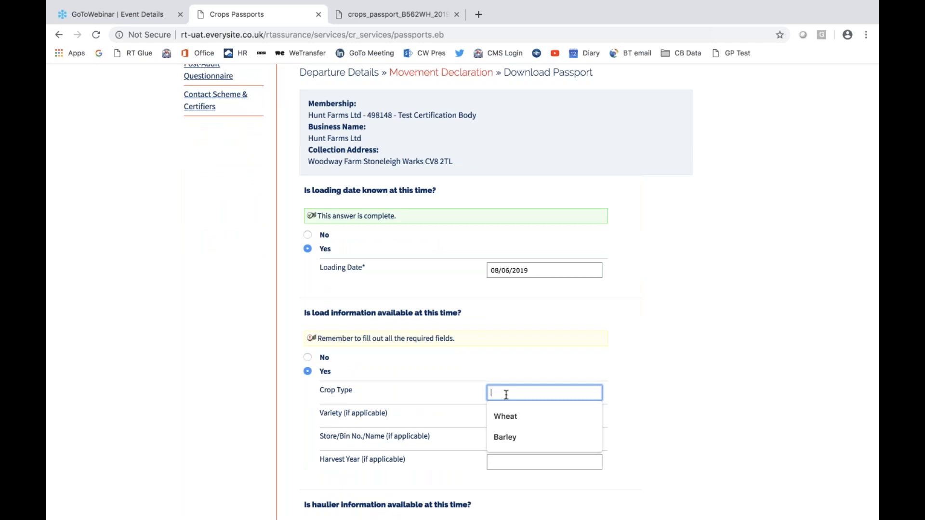
click(504, 418)
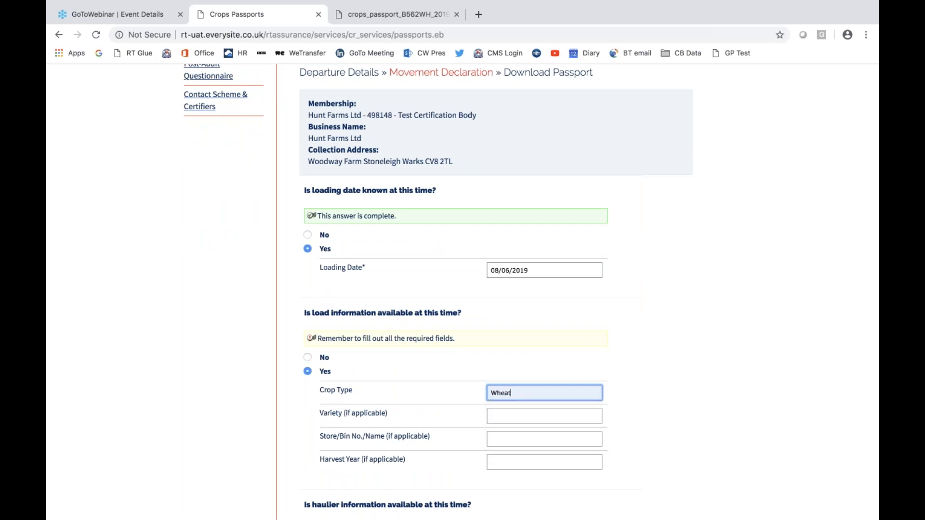
click(504, 417)
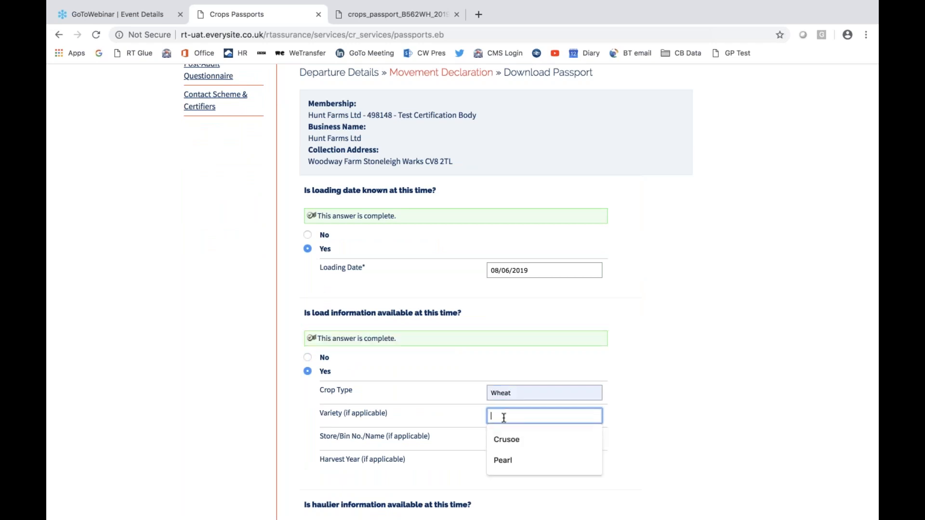
click(505, 438)
click(505, 439)
text(Store 1)
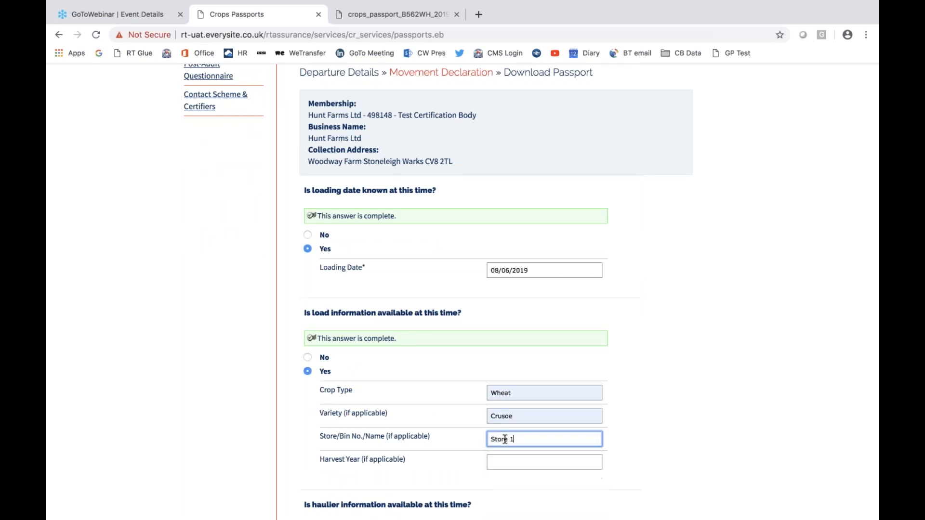
click(499, 460)
text(2018)
click(697, 451)
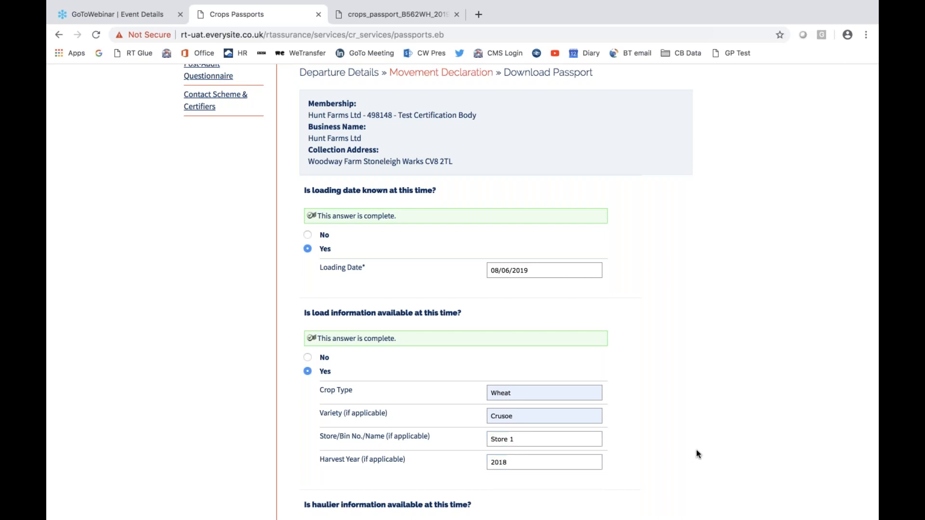
- Answer Yes to haulier information and enter Hunt Haulage as the company with vehicle registration AB56 7HG
scroll(633, 426, down, 5)
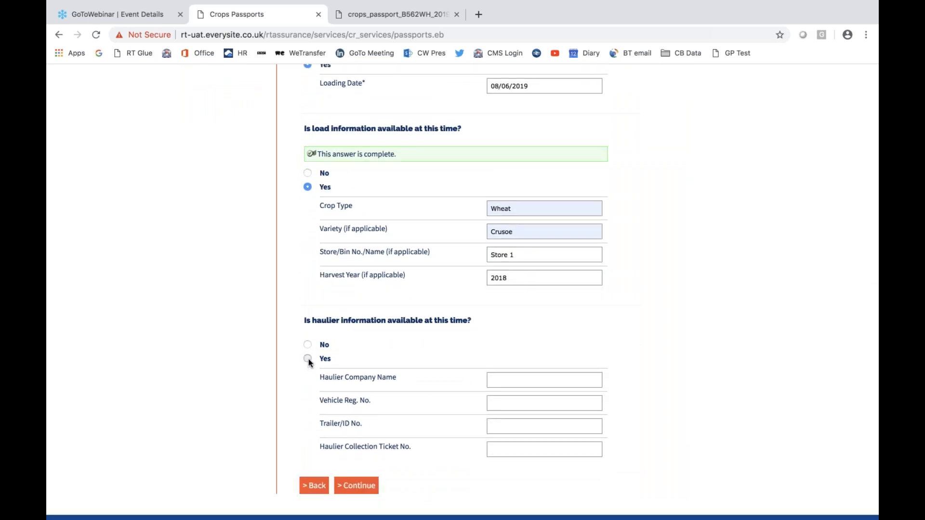
click(308, 359)
click(509, 404)
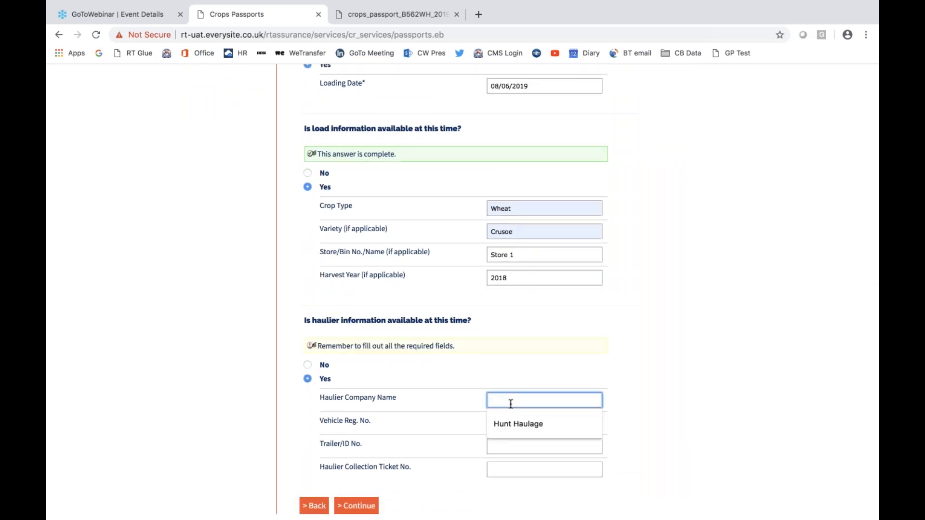
click(503, 424)
click(500, 424)
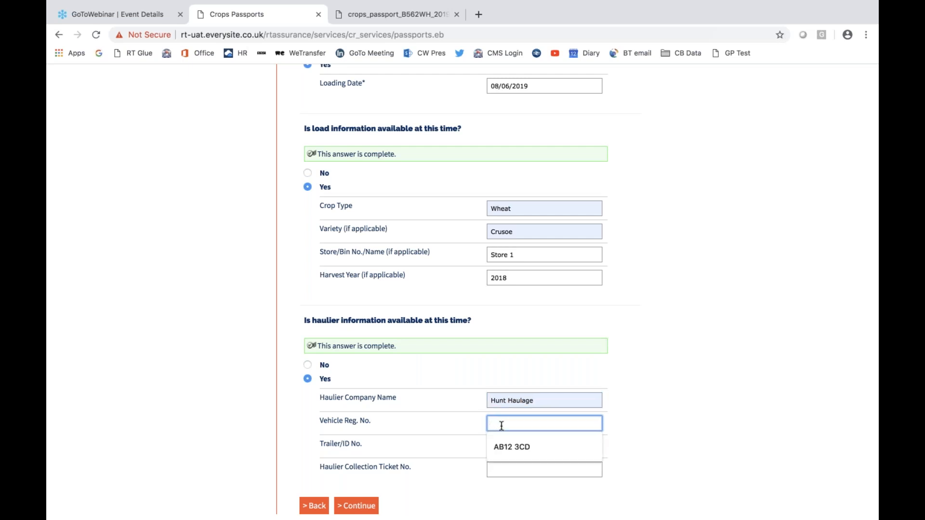
text(AB56 7HG)
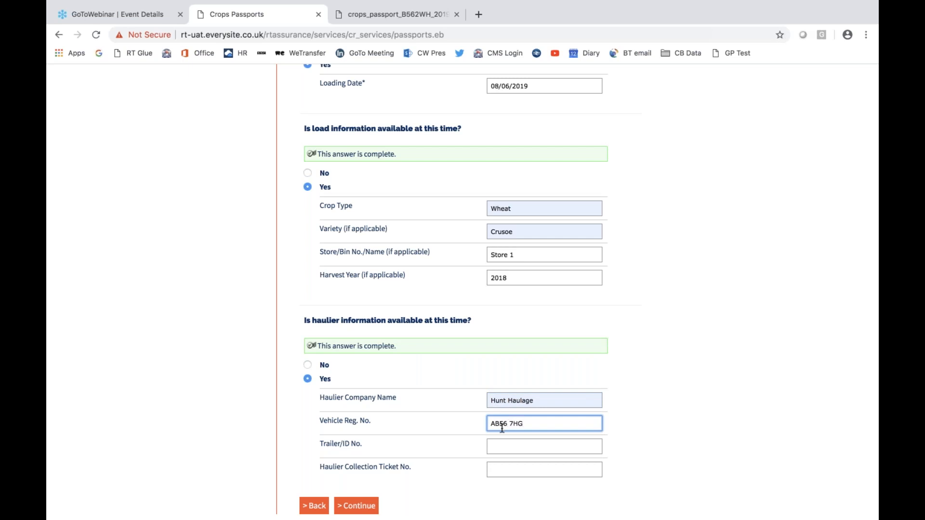
- Enter Trailer 3 as the trailer ID and 765/98 as the haulier collection ticket, and continue to the passport download stage
click(504, 451)
text(Trailer 3)
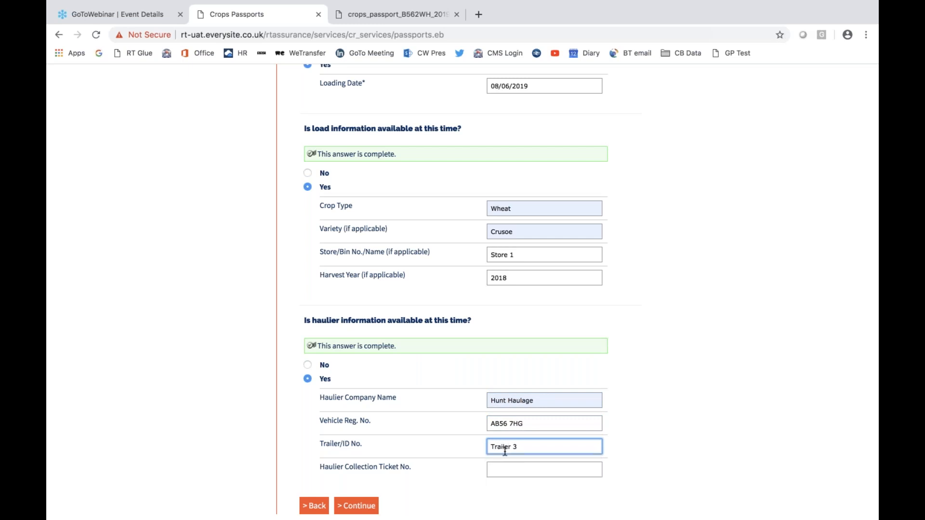
click(503, 470)
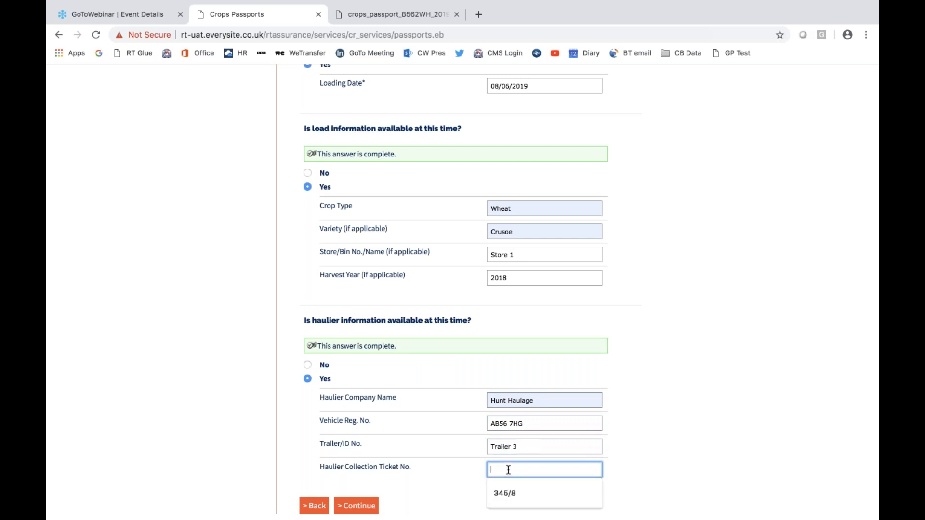
text(765/)
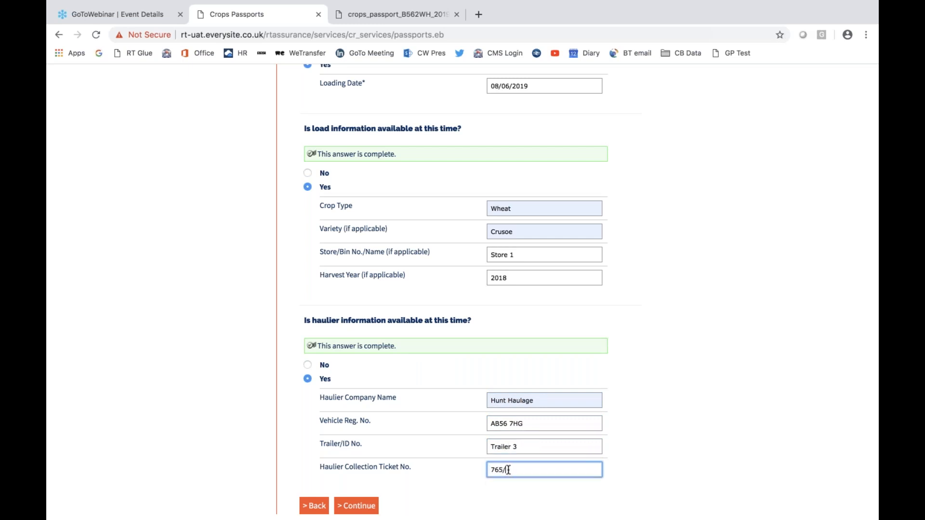
text(98)
click(367, 508)
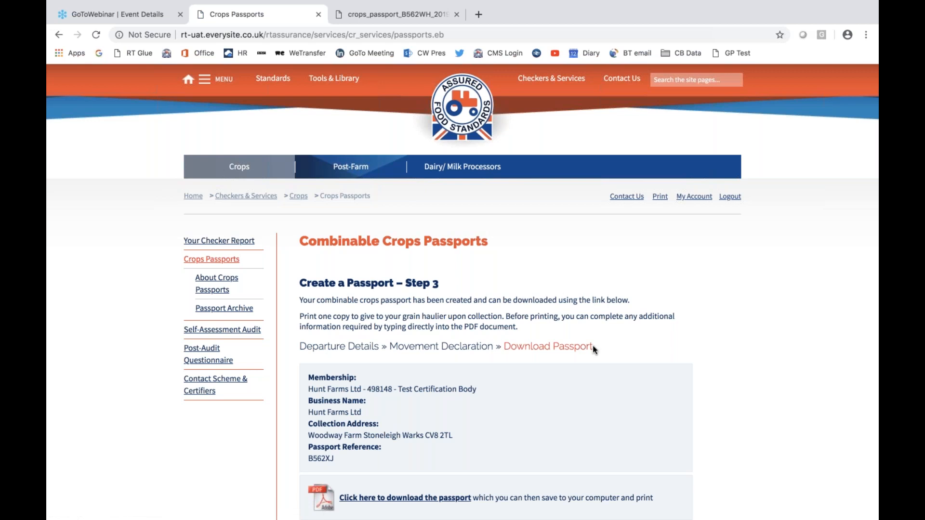
- Download the newly created crops passport PDF with the movement details included and open the downloaded file
scroll(593, 348, down, 1)
scroll(592, 348, down, 3)
click(388, 417)
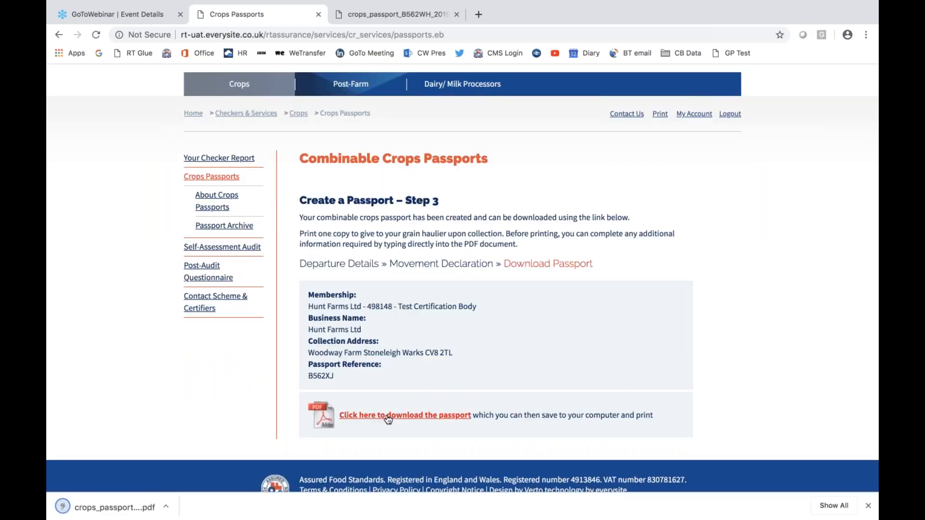
click(127, 506)
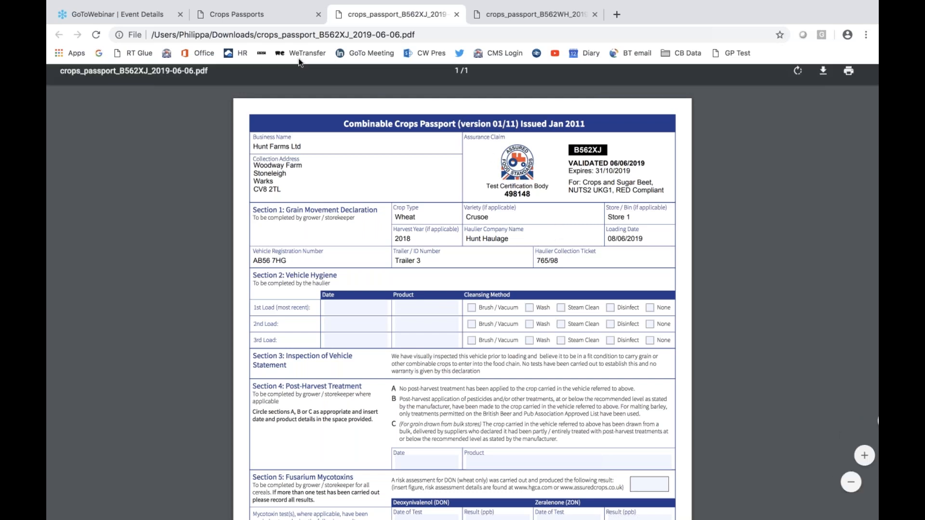
- Return to the website, open the passport archive and show the passports of the Hunt Farms Ltd membership
click(248, 14)
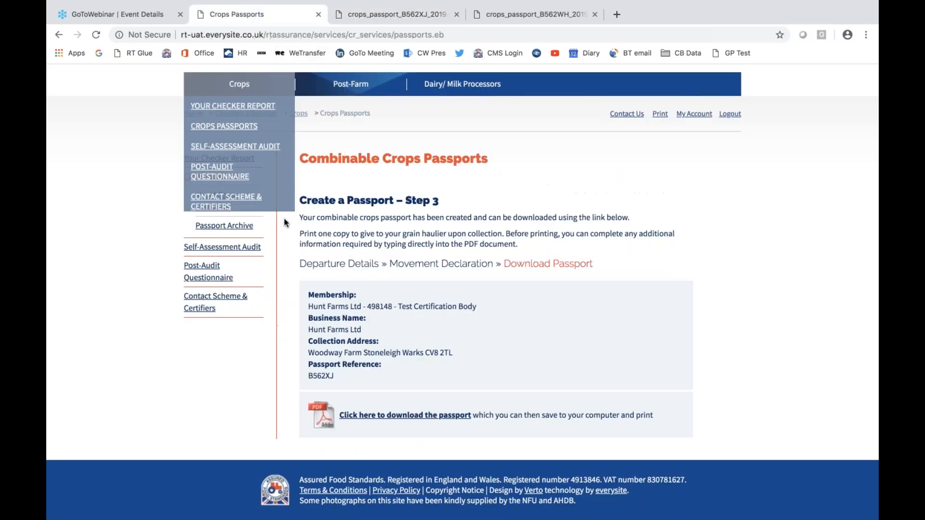
click(238, 226)
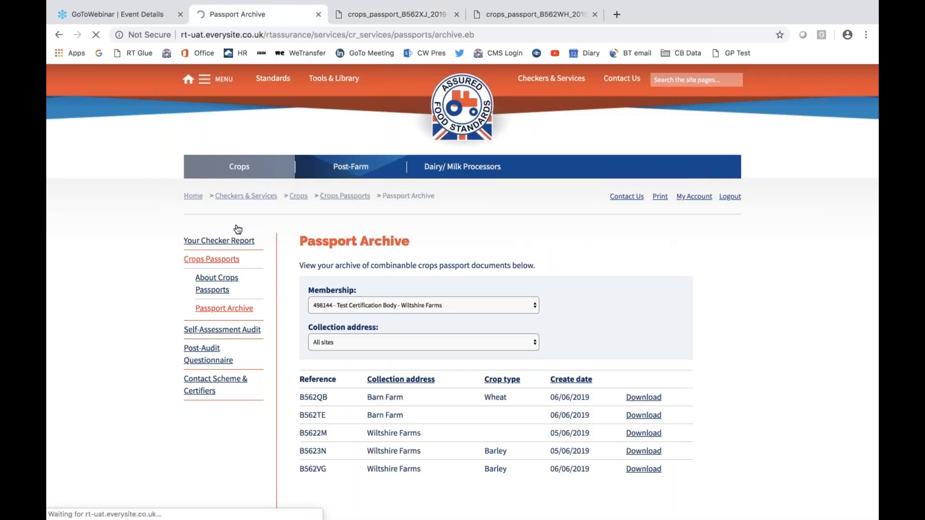
scroll(618, 276, down, 3)
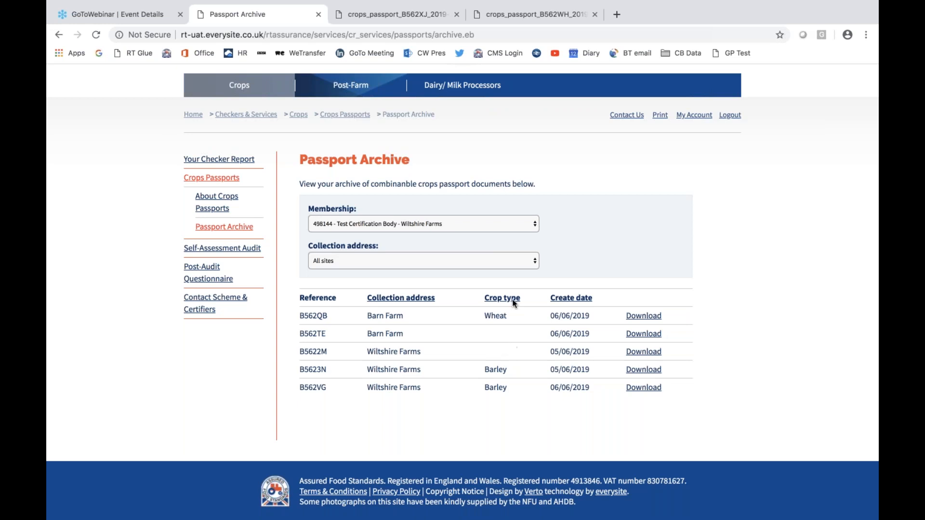
click(535, 226)
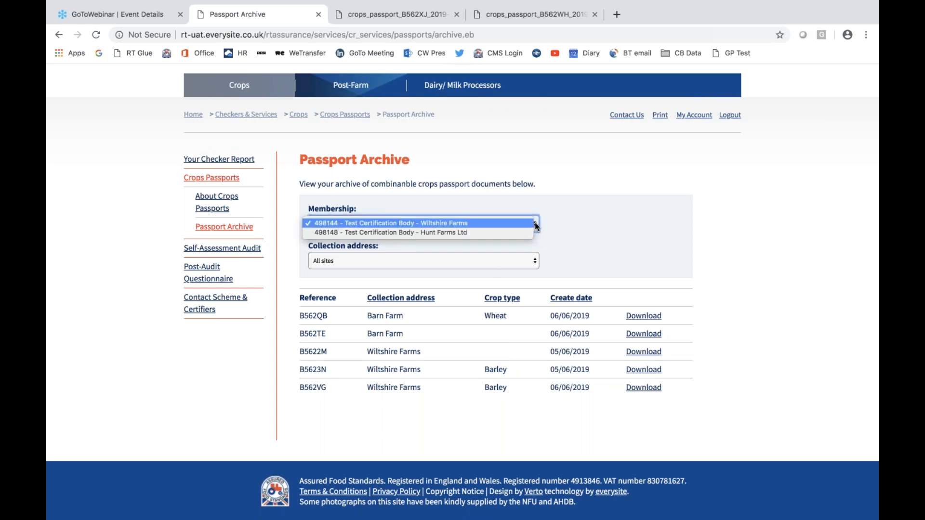
click(485, 233)
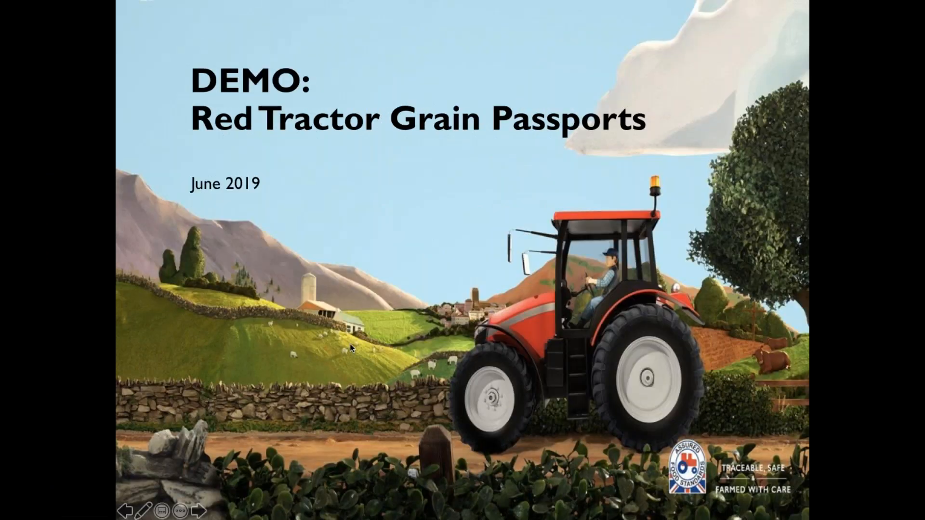
click(350, 343)
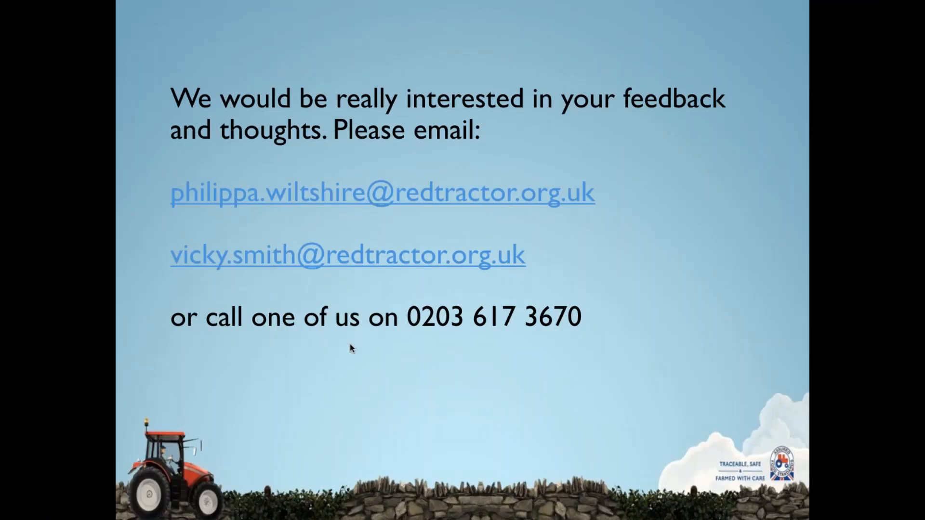